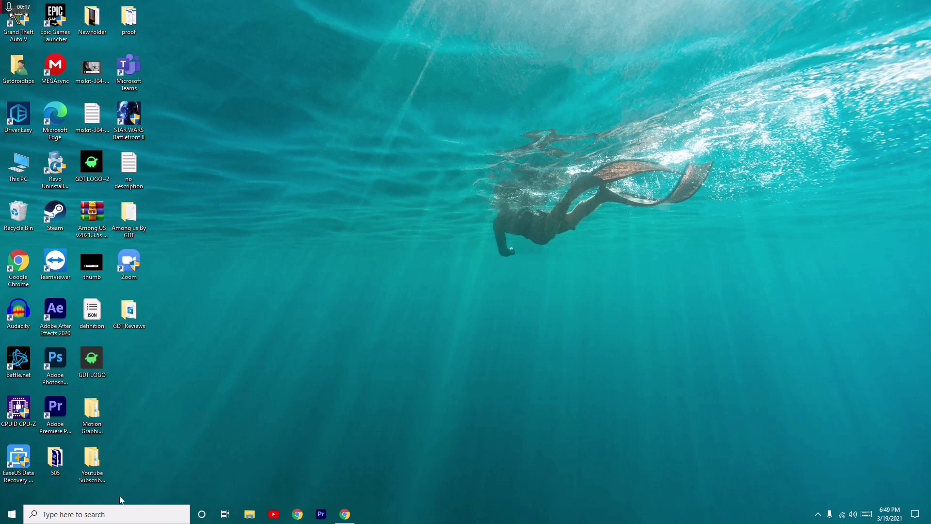
Open the Run dialog from Windows search and launch services.msc
{"action": "left_click", "coordinate": [96, 517]}
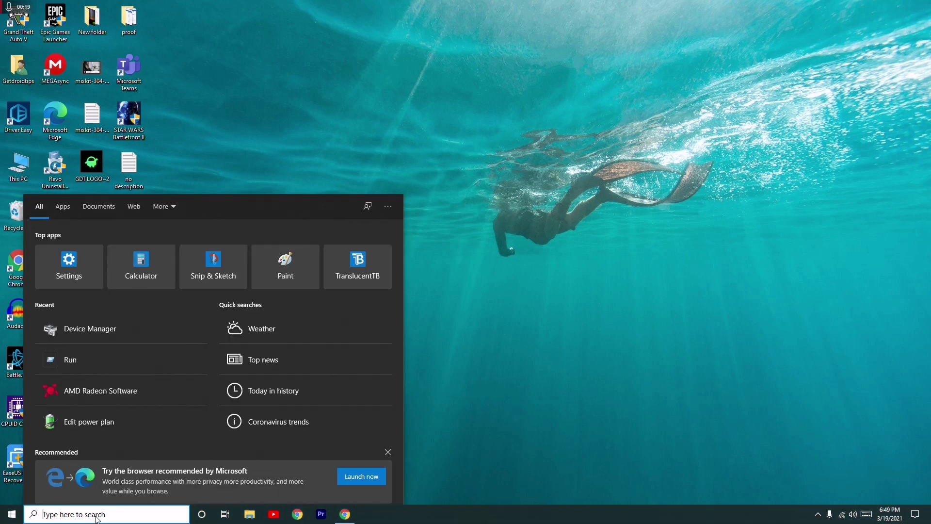
{"action": "type", "text": "run"}
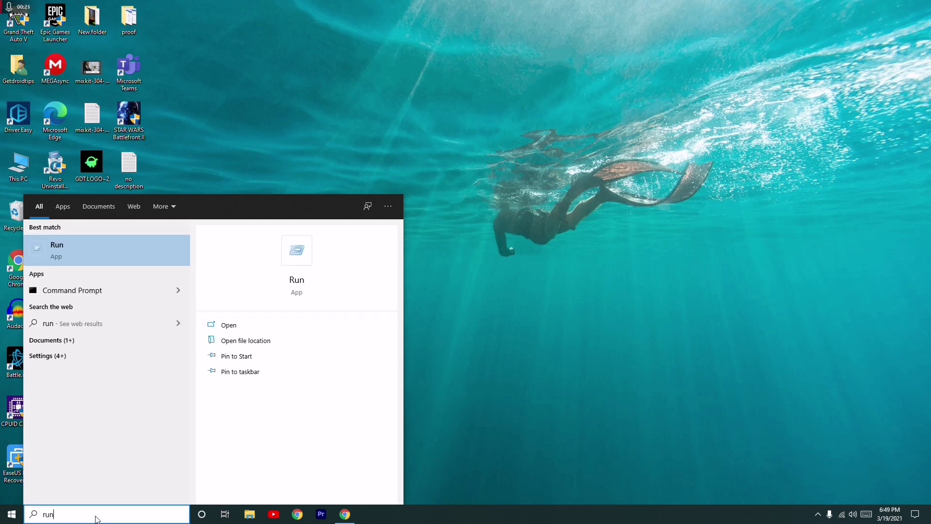
{"action": "left_click", "coordinate": [97, 257]}
{"action": "type", "text": "service"}
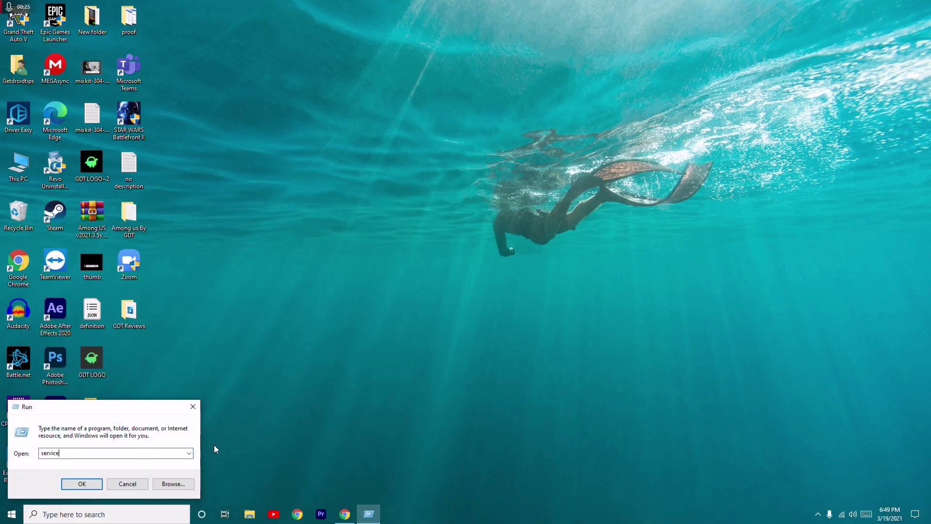
{"action": "type", "text": "s.msc"}
{"action": "key", "text": "BackSpace"}
{"action": "key", "text": "BackSpace"}
{"action": "key", "text": "BackSpace"}
{"action": "key", "text": "BackSpace"}
{"action": "type", "text": ".msc"}
{"action": "key", "text": "Return"}
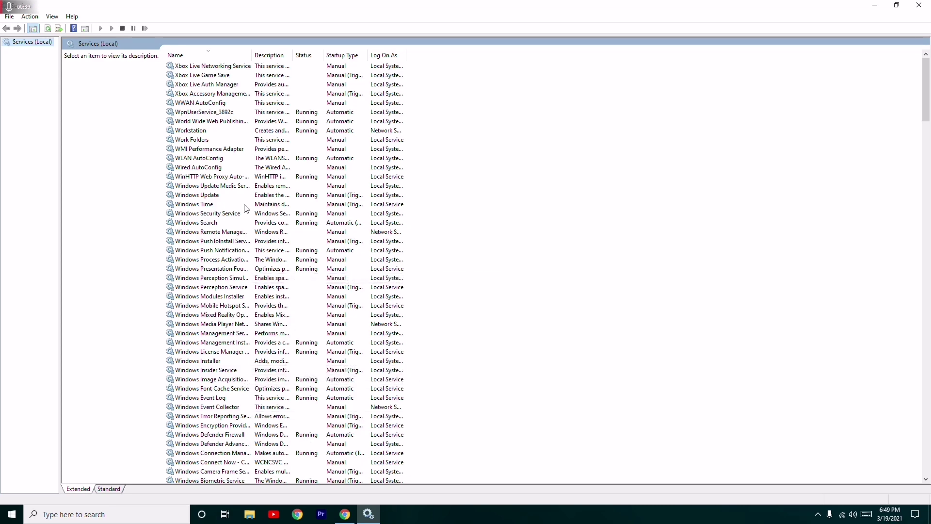
Scroll the Services list down until Background Intelligent Transfer Service is visible
{"action": "scroll", "coordinate": [245, 204], "scroll_direction": "down", "scroll_amount": 1}
{"action": "scroll", "coordinate": [245, 204], "scroll_direction": "down", "scroll_amount": 9}
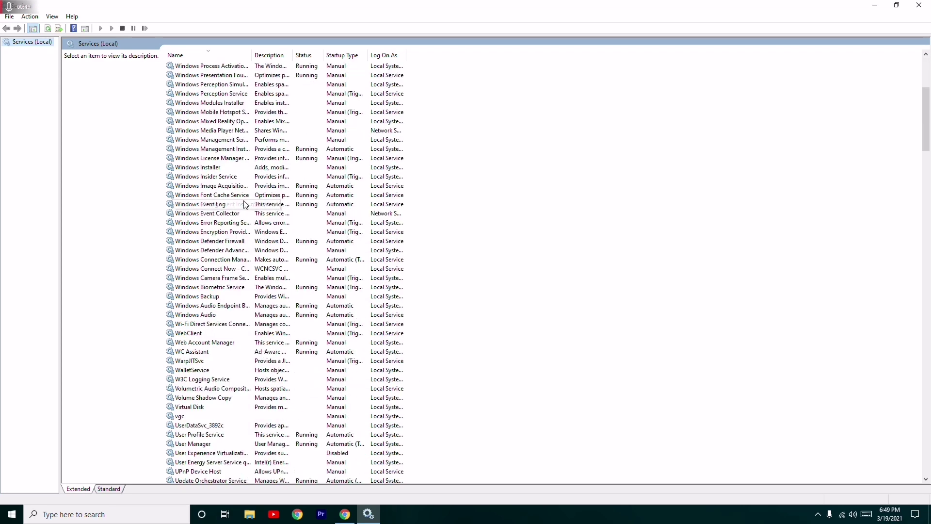
{"action": "scroll", "coordinate": [245, 204], "scroll_direction": "down", "scroll_amount": 14}
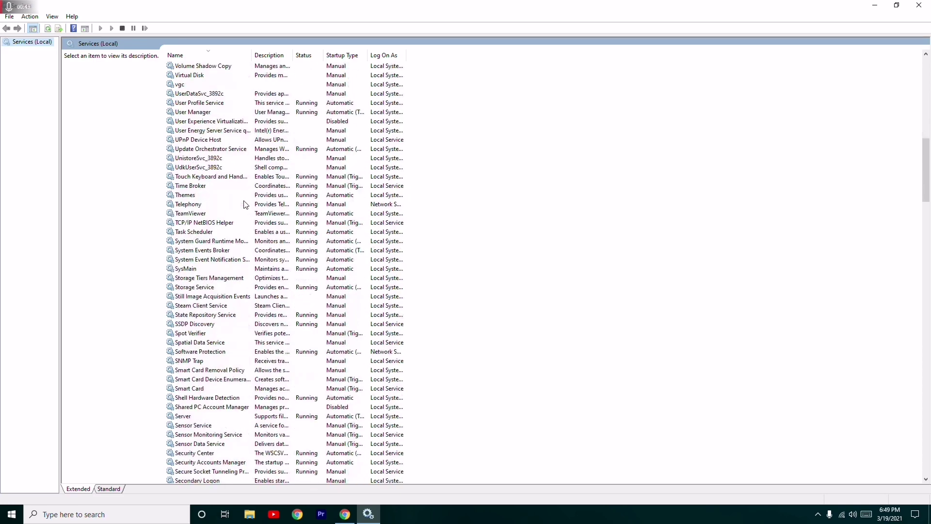
{"action": "scroll", "coordinate": [245, 204], "scroll_direction": "down", "scroll_amount": 20}
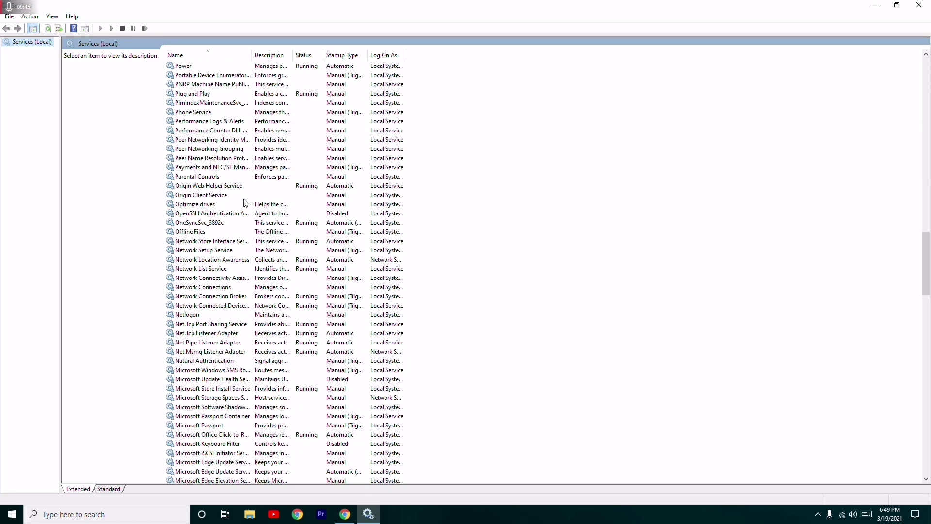
{"action": "scroll", "coordinate": [245, 204], "scroll_direction": "down", "scroll_amount": 20}
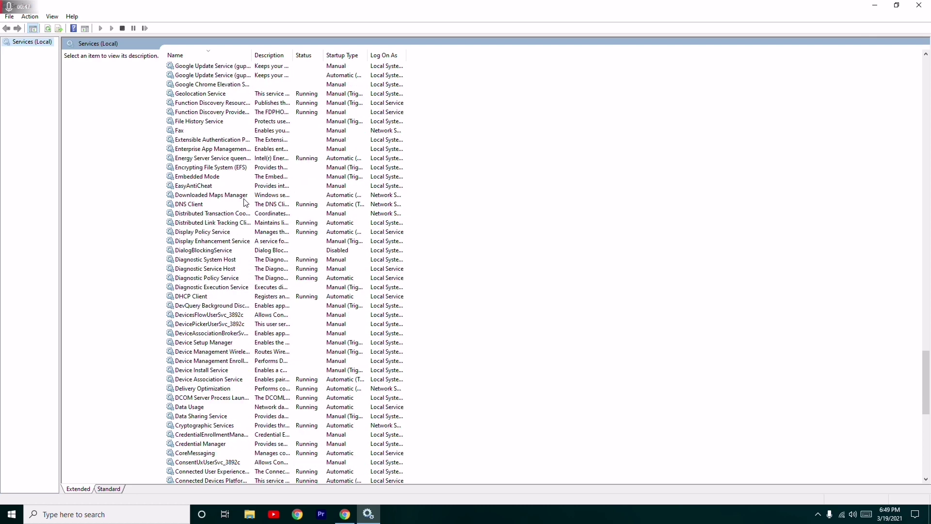
{"action": "scroll", "coordinate": [245, 204], "scroll_direction": "down", "scroll_amount": 5}
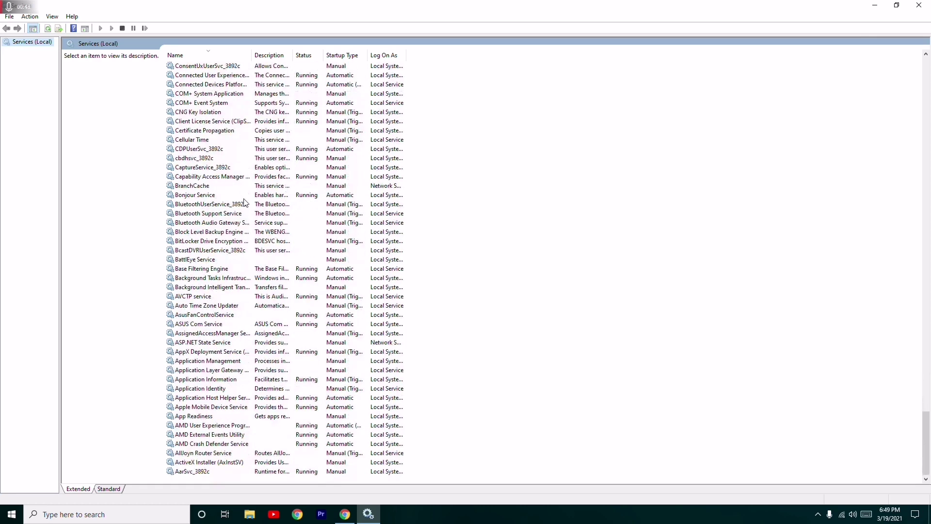
In Background Intelligent Transfer Service properties, switch startup type to Automatic and back to Manual
{"action": "right_click", "coordinate": [239, 291]}
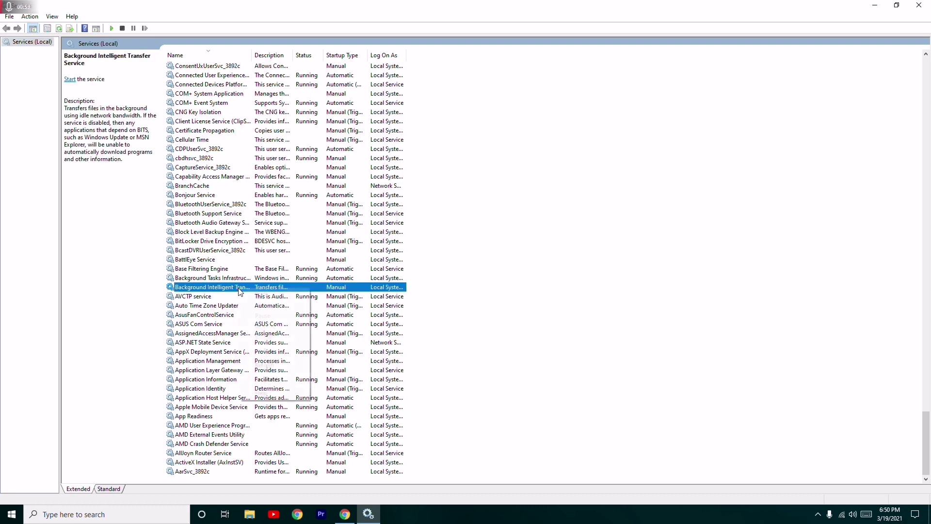
{"action": "left_click", "coordinate": [269, 379]}
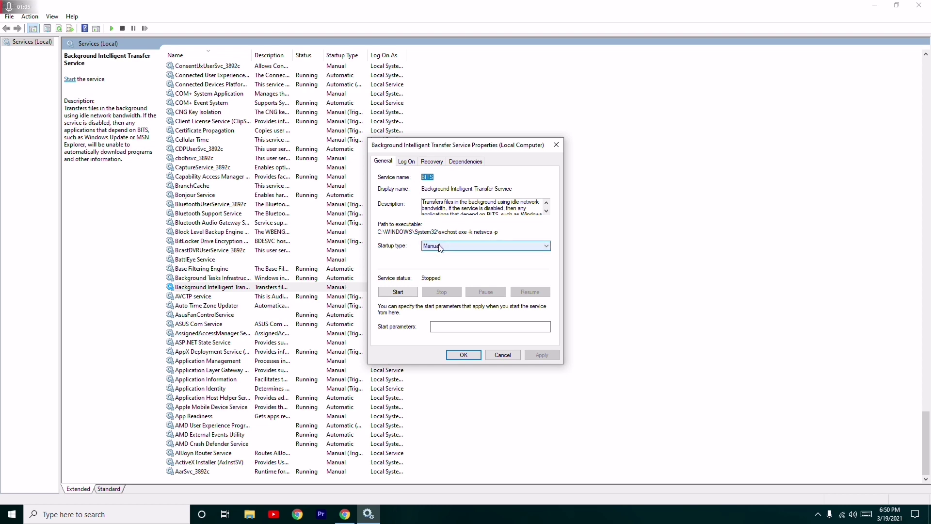
{"action": "left_click", "coordinate": [440, 247]}
{"action": "left_click", "coordinate": [450, 262]}
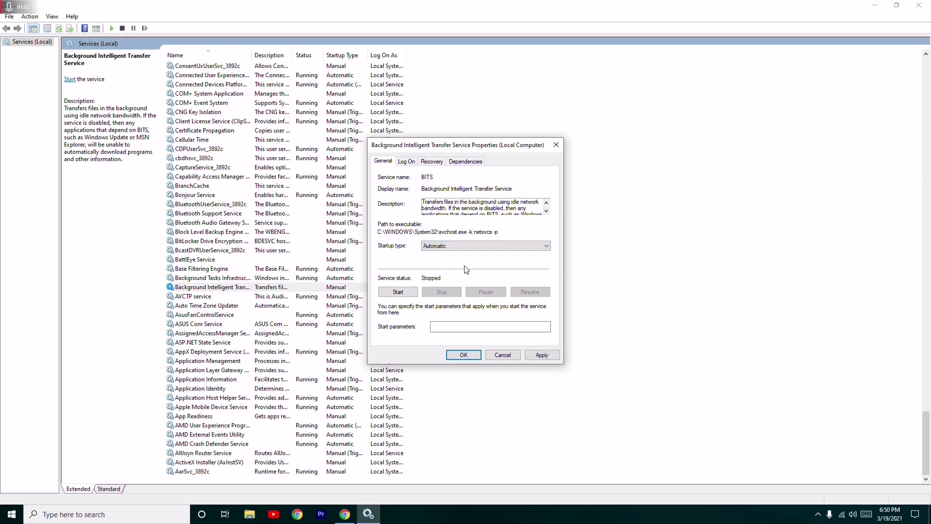
{"action": "left_click", "coordinate": [450, 247]}
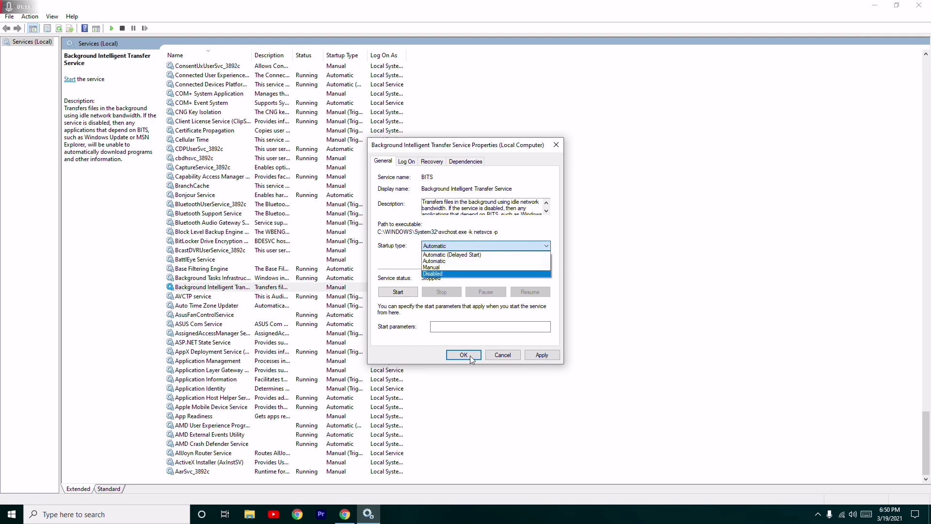
{"action": "left_click", "coordinate": [406, 259]}
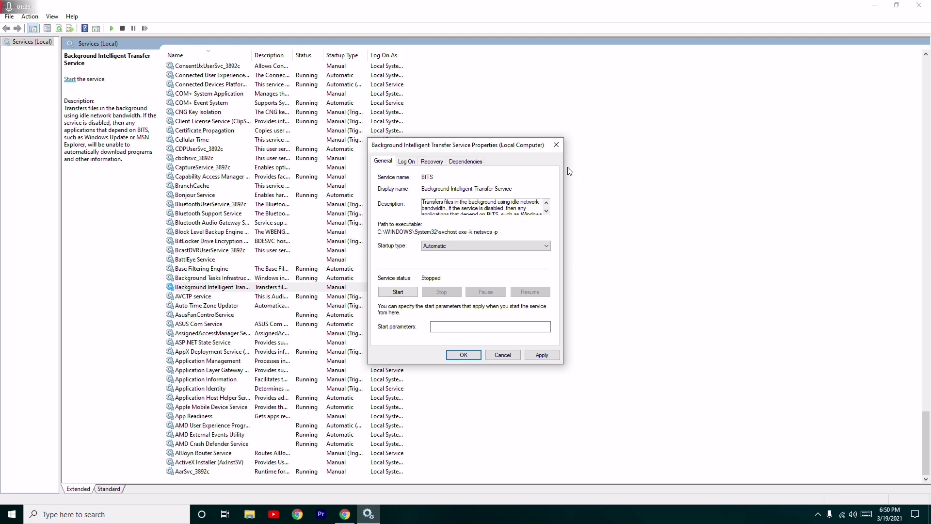
{"action": "left_click", "coordinate": [528, 246]}
{"action": "left_click", "coordinate": [528, 264]}
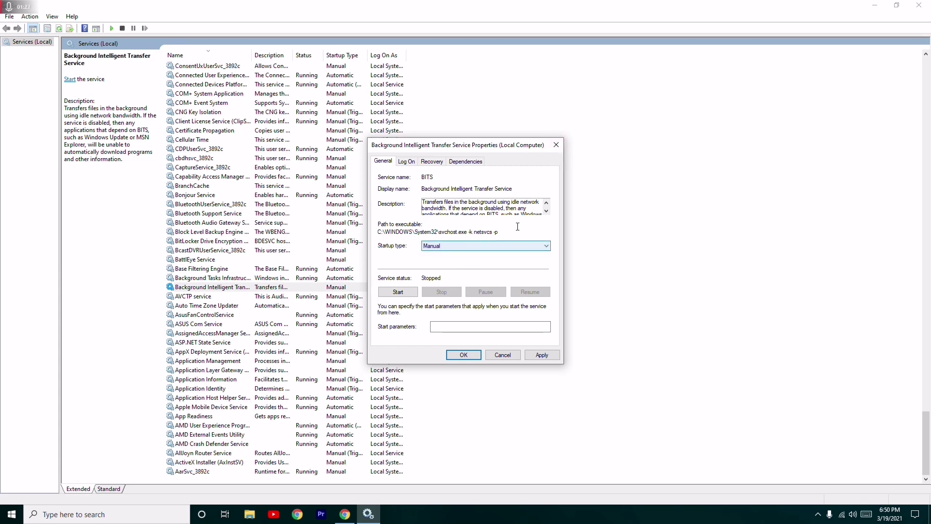
Close the properties without saving, minimise Services, and open the desktop context menu
{"action": "left_click", "coordinate": [557, 145]}
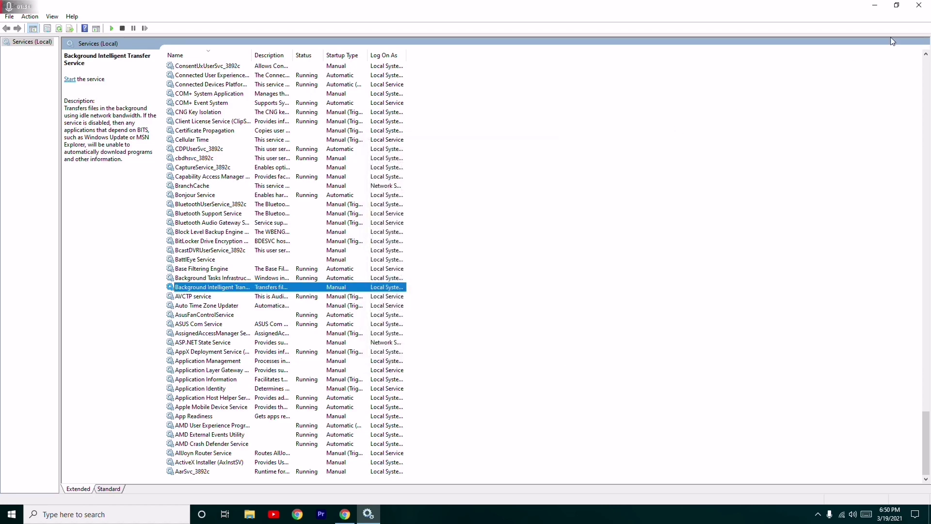
{"action": "left_click", "coordinate": [875, 5]}
{"action": "right_click", "coordinate": [255, 191]}
Refresh the desktop and open C:\Windows\SoftwareDistribution in File Explorer
{"action": "left_click", "coordinate": [280, 230]}
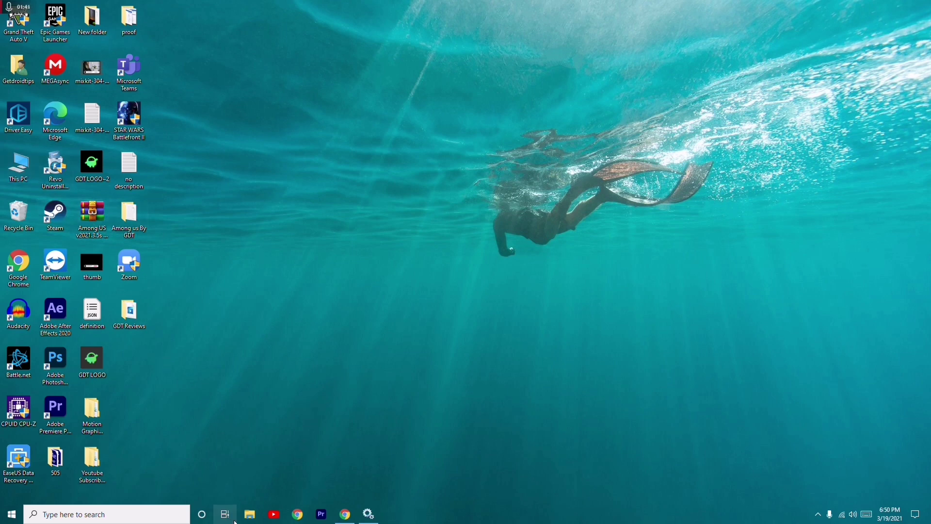
{"action": "left_click", "coordinate": [250, 514]}
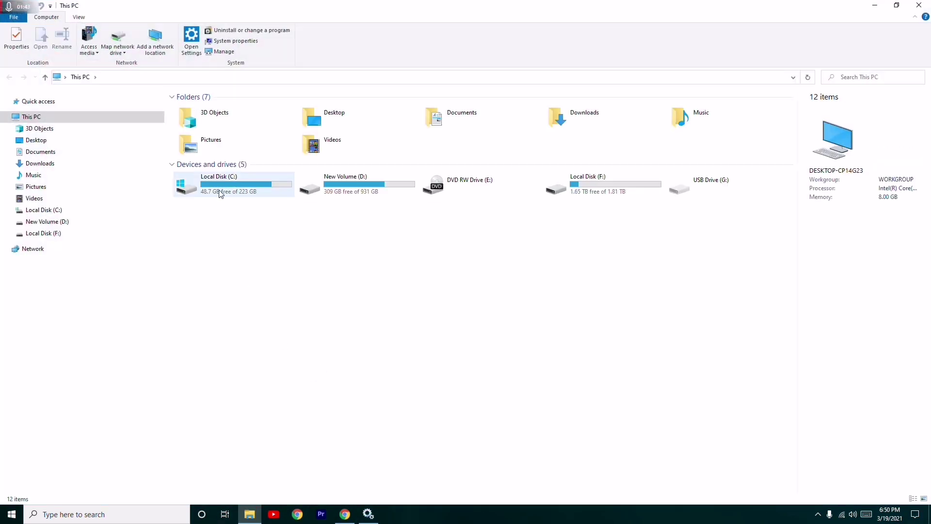
{"action": "double_click", "coordinate": [229, 188]}
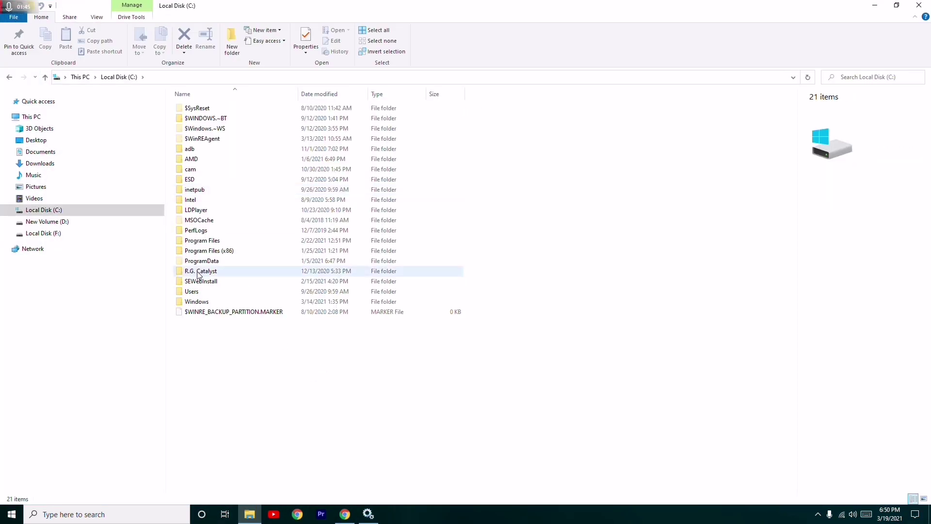
{"action": "double_click", "coordinate": [199, 302]}
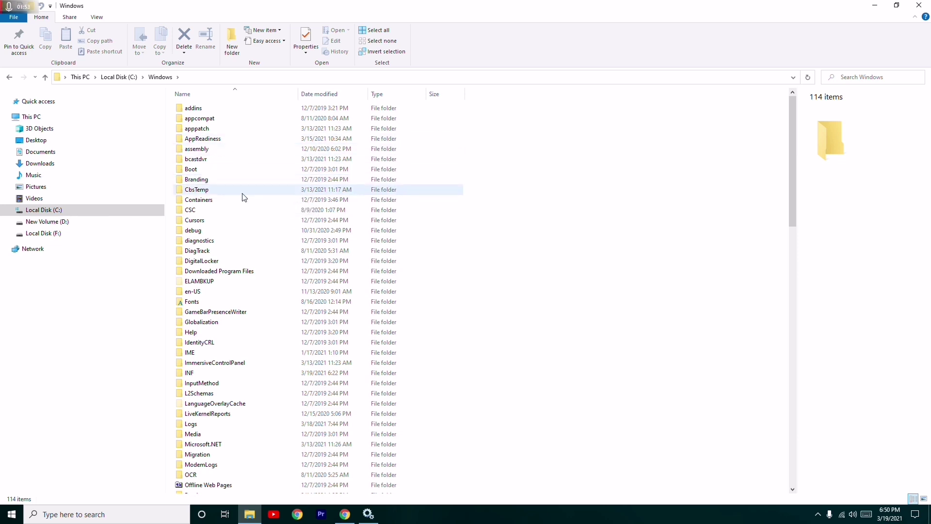
{"action": "scroll", "coordinate": [242, 197], "scroll_direction": "down", "scroll_amount": 2}
{"action": "scroll", "coordinate": [243, 197], "scroll_direction": "down", "scroll_amount": 11}
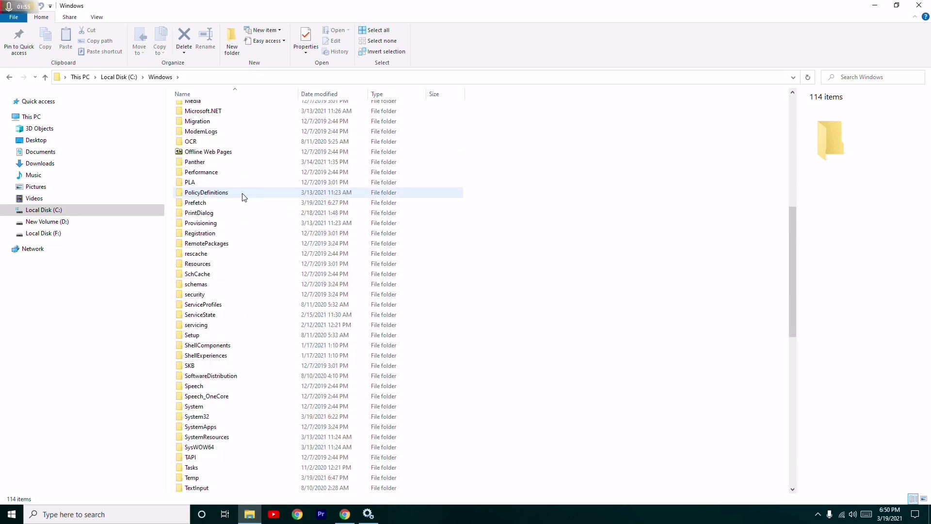
{"action": "double_click", "coordinate": [227, 316]}
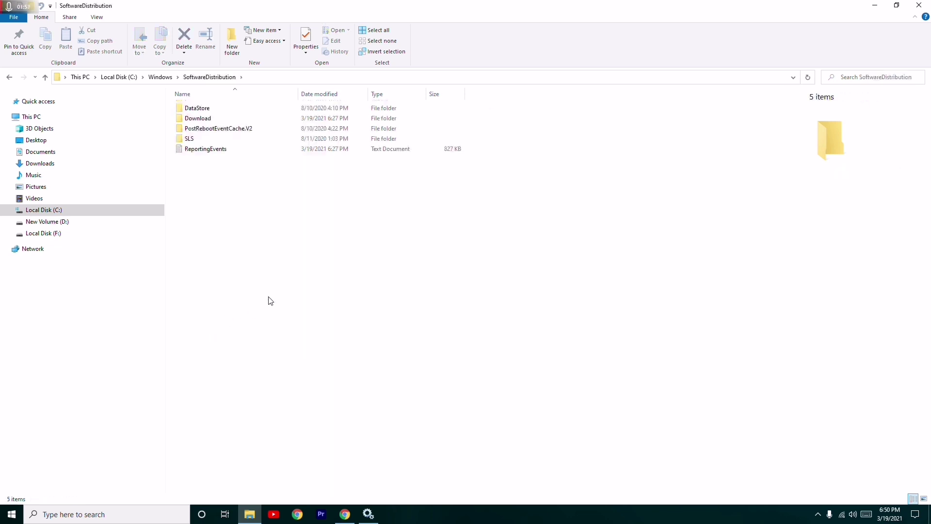
Select and then deselect the five SoftwareDistribution items, and close Explorer
{"action": "left_click_drag", "start_coordinate": [272, 231], "coordinate": [205, 108]}
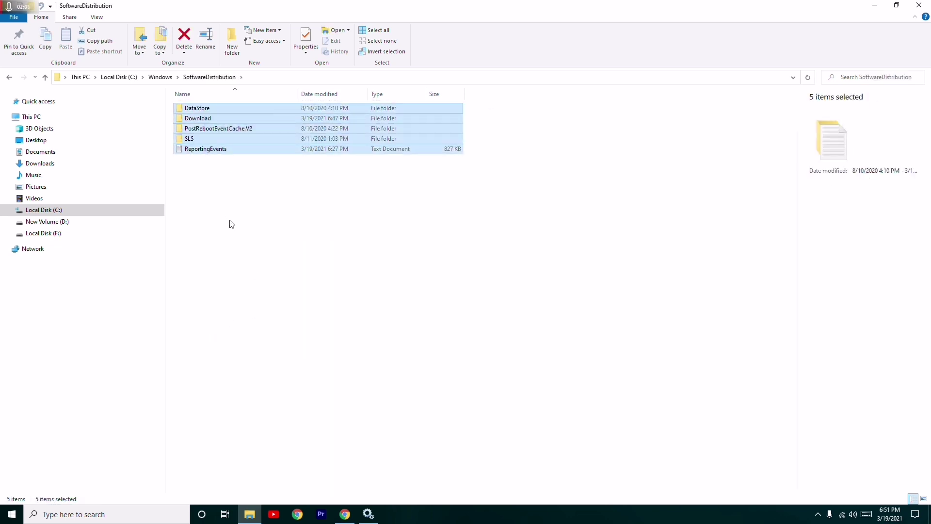
{"action": "left_click", "coordinate": [238, 187]}
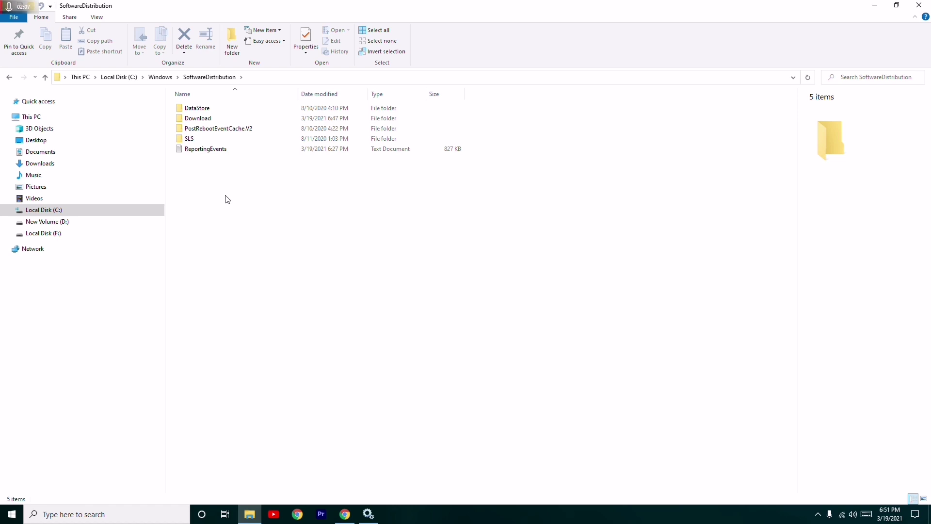
{"action": "left_click", "coordinate": [915, 10]}
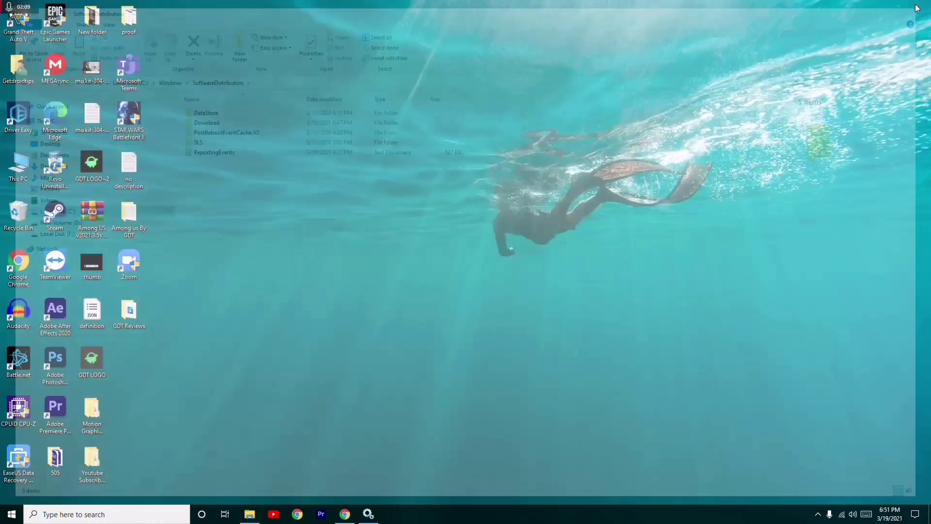
Refresh the desktop and close the earlier Services window
{"action": "right_click", "coordinate": [201, 165]}
{"action": "left_click", "coordinate": [234, 208]}
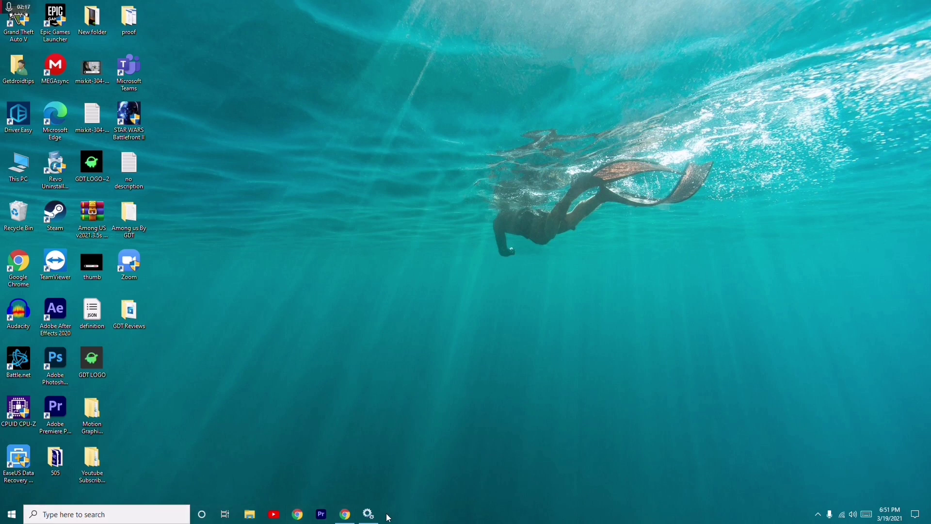
{"action": "left_click", "coordinate": [368, 513]}
{"action": "left_click", "coordinate": [919, 5]}
Relaunch the Services console with services.msc from the Run dialog
{"action": "left_click", "coordinate": [108, 509]}
{"action": "type", "text": "run"}
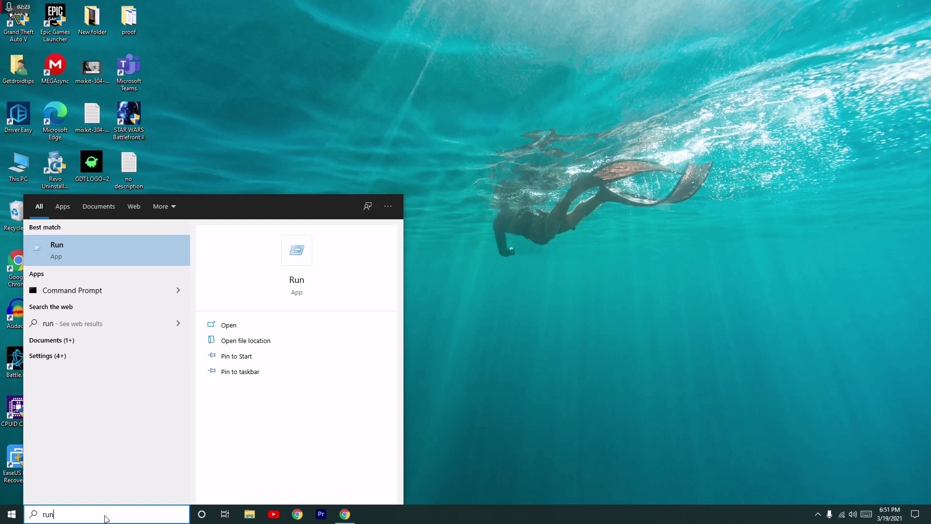
{"action": "left_click", "coordinate": [87, 258]}
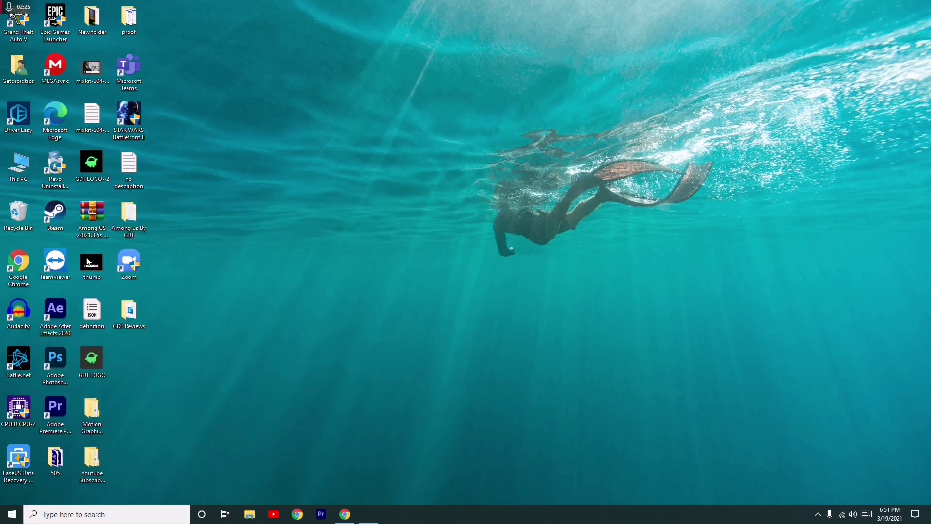
{"action": "type", "text": "services.msc"}
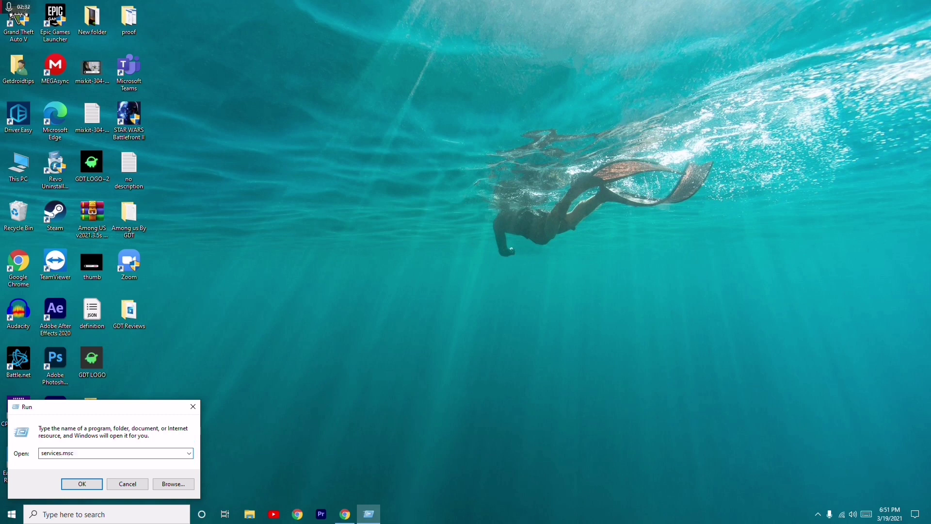
{"action": "key", "text": "Return"}
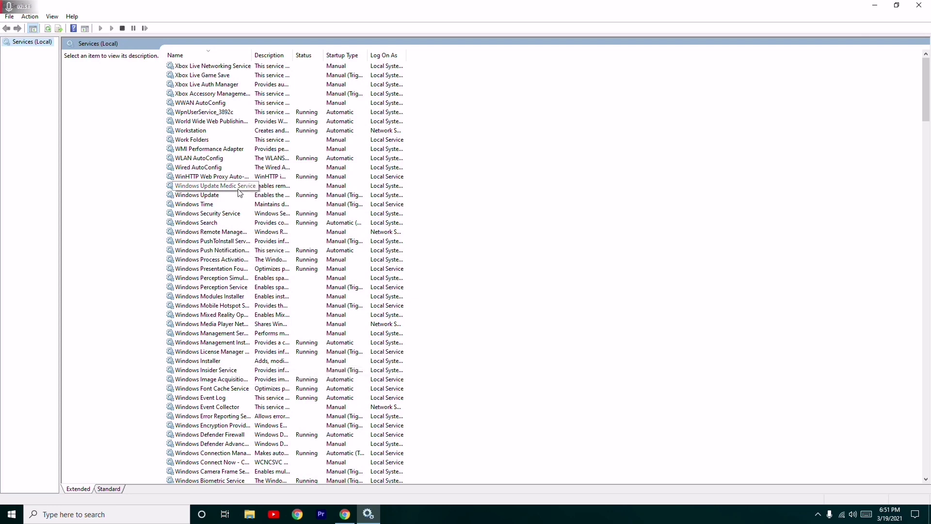
Scroll the Services list down until Cryptographic Services is visible
{"action": "scroll", "coordinate": [245, 187], "scroll_direction": "down", "scroll_amount": 13}
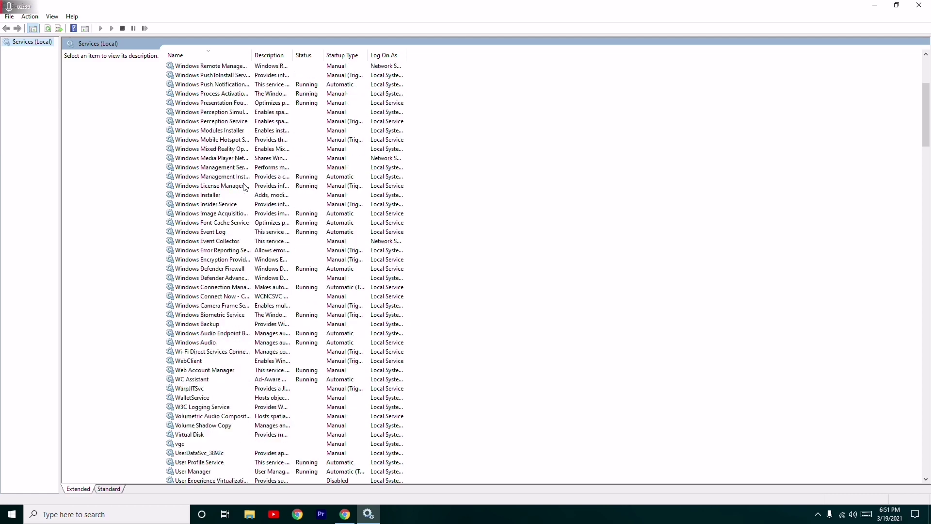
{"action": "scroll", "coordinate": [244, 191], "scroll_direction": "down", "scroll_amount": 20}
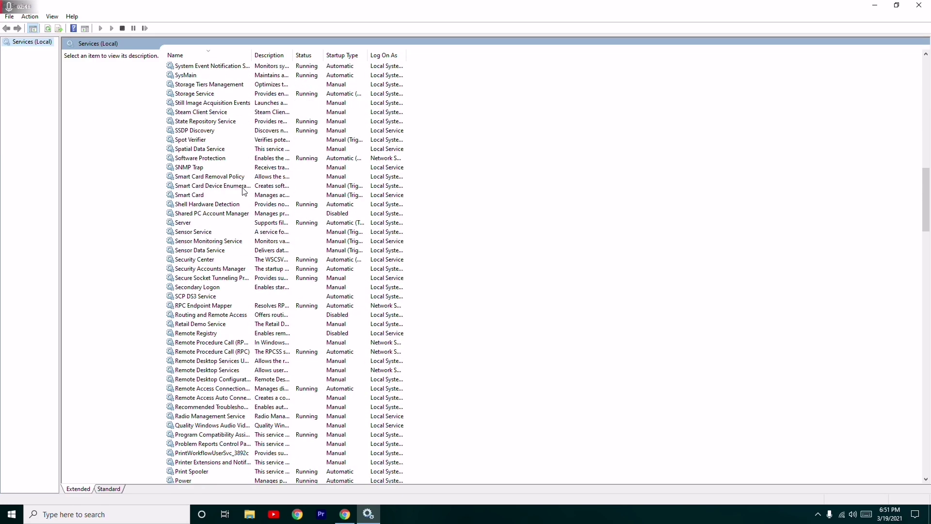
{"action": "scroll", "coordinate": [244, 191], "scroll_direction": "down", "scroll_amount": 20}
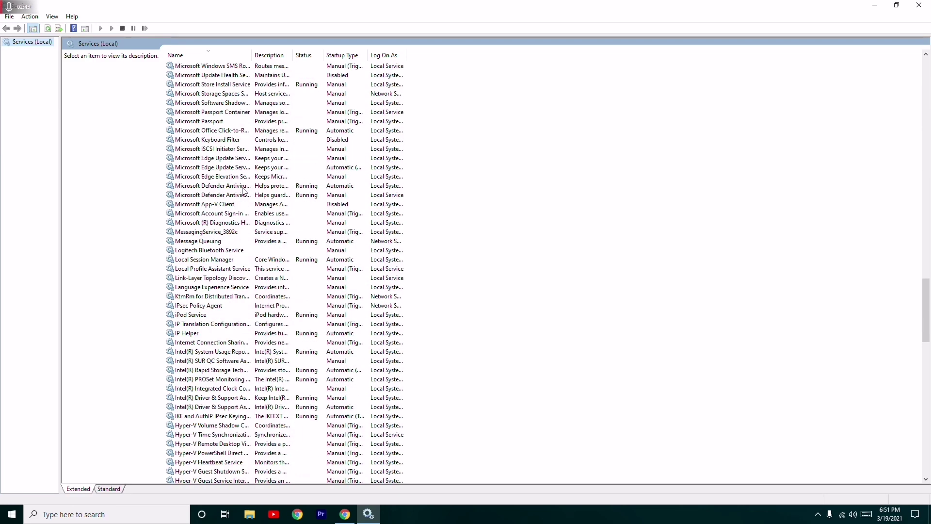
{"action": "scroll", "coordinate": [244, 191], "scroll_direction": "down", "scroll_amount": 9}
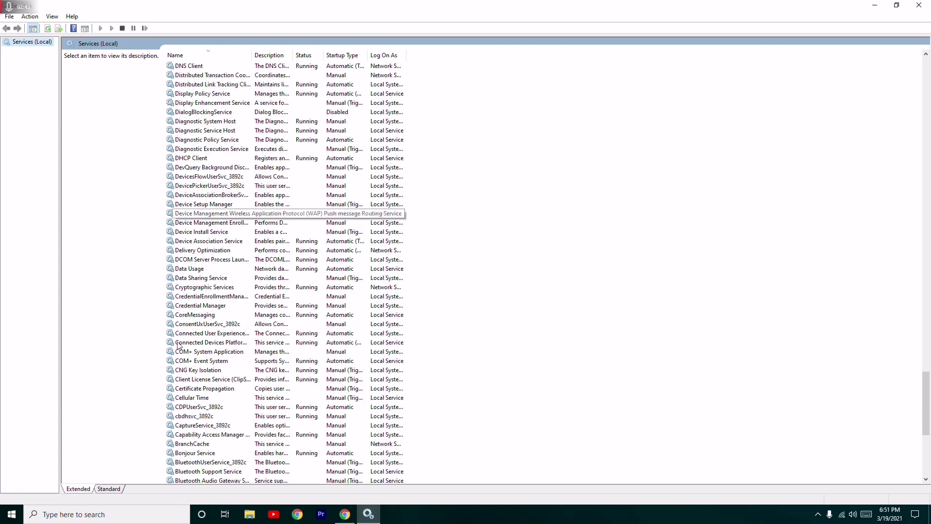
{"action": "scroll", "coordinate": [230, 345], "scroll_direction": "down", "scroll_amount": 1}
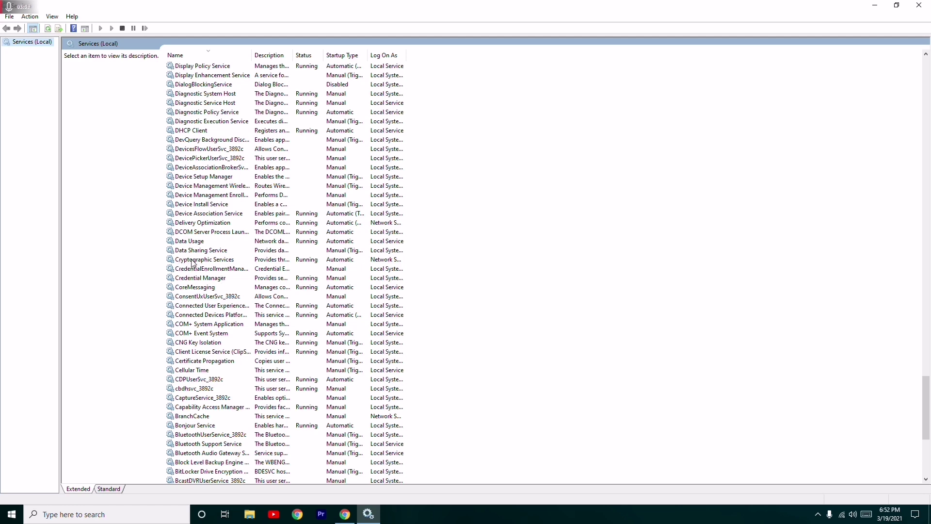
Open Cryptographic Services properties, keep startup type Automatic, and minimise the Services window
{"action": "right_click", "coordinate": [220, 262]}
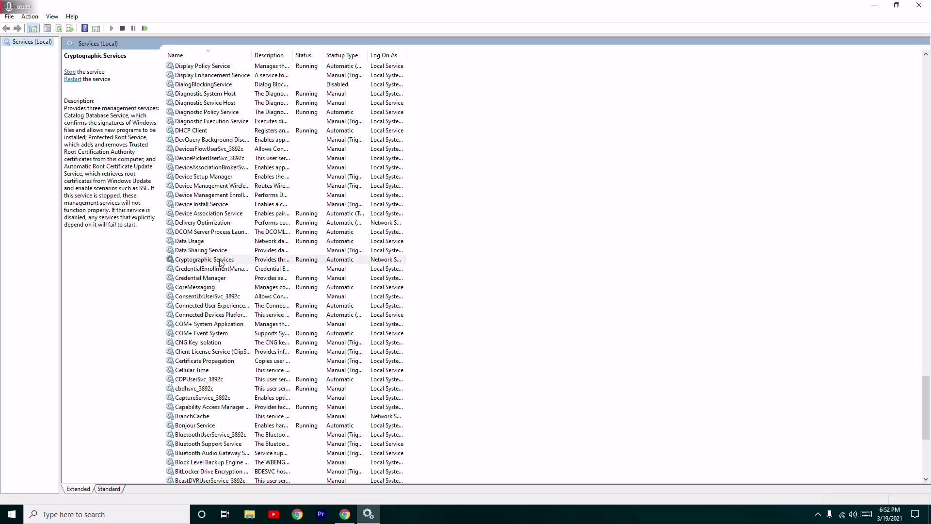
{"action": "key", "text": "r"}
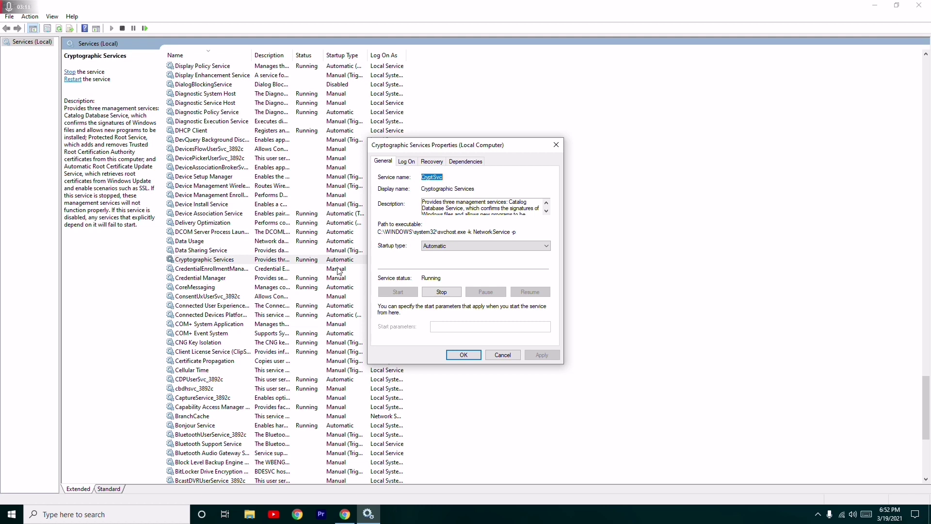
{"action": "left_click", "coordinate": [439, 248]}
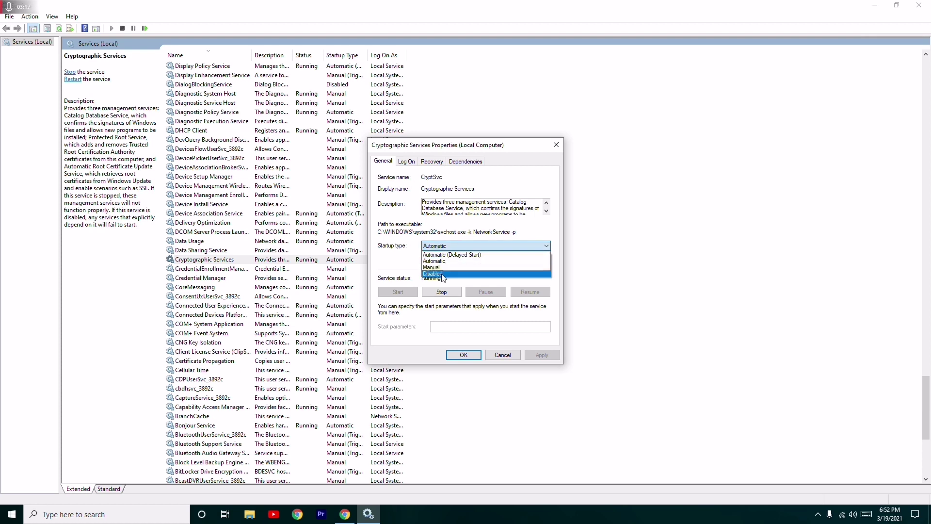
{"action": "left_click", "coordinate": [404, 262]}
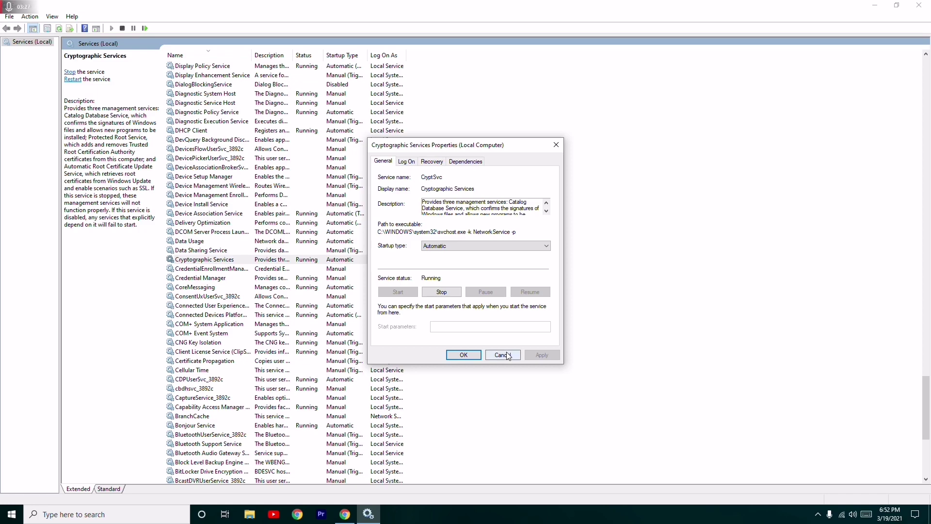
{"action": "left_click", "coordinate": [876, 6]}
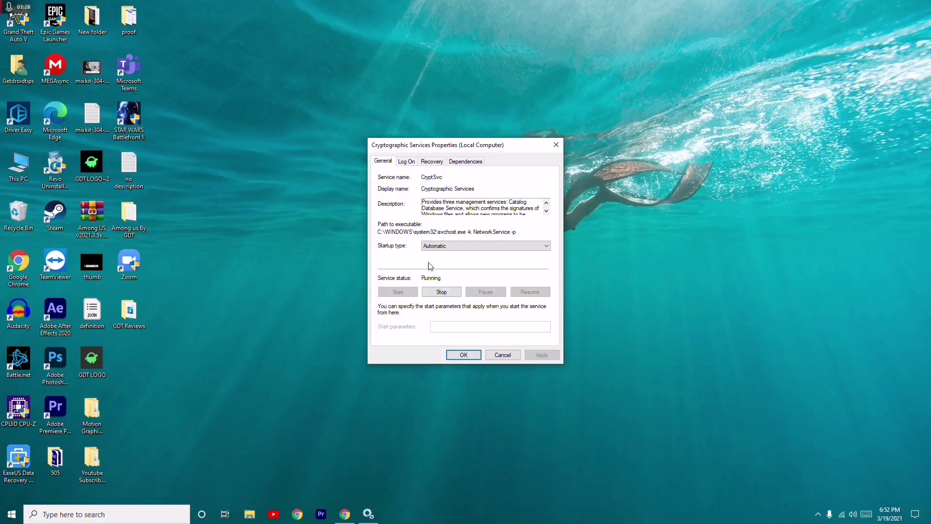
Close the Cryptographic Services properties and open C:\Windows\System32 in File Explorer
{"action": "left_click", "coordinate": [556, 144]}
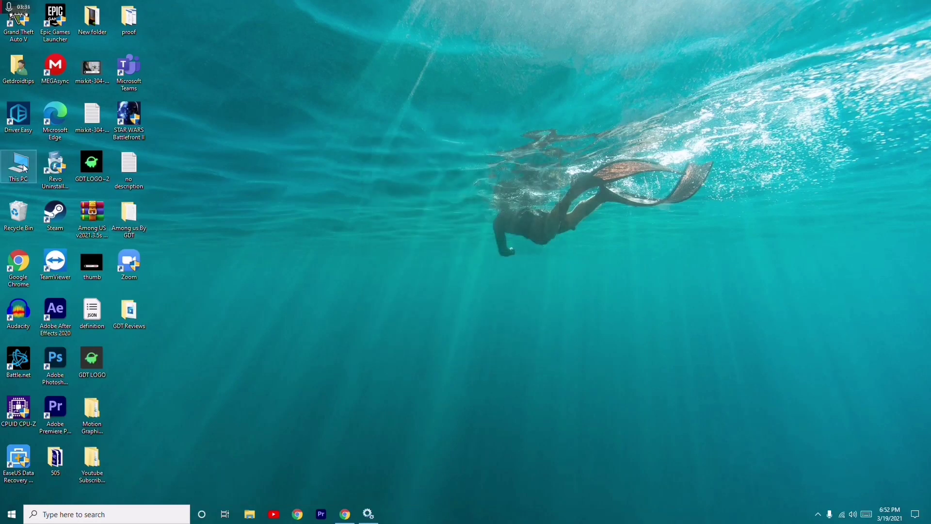
{"action": "left_click", "coordinate": [249, 514]}
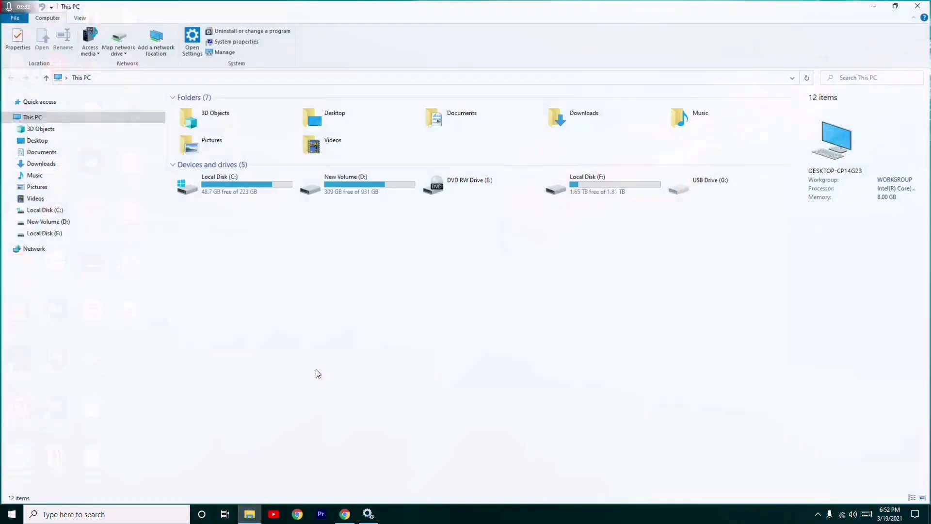
{"action": "left_click", "coordinate": [228, 188]}
{"action": "double_click", "coordinate": [227, 186]}
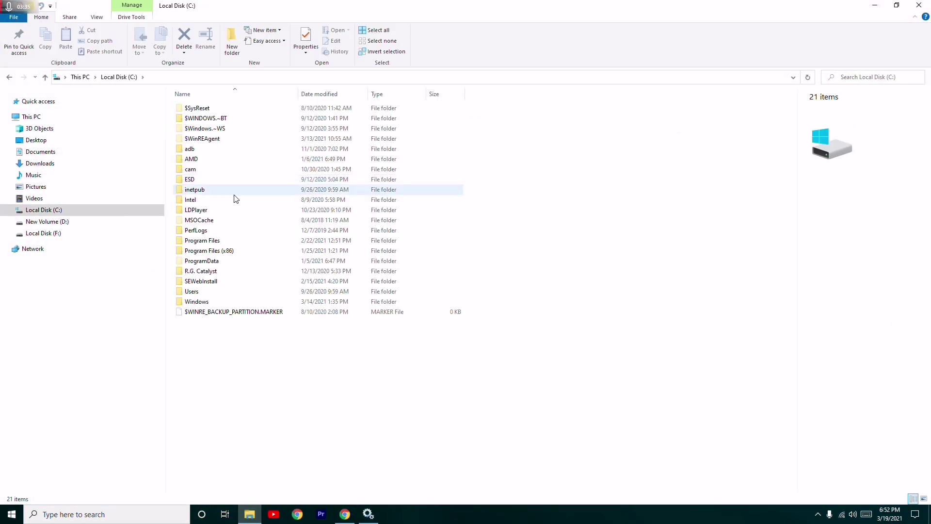
{"action": "double_click", "coordinate": [199, 302]}
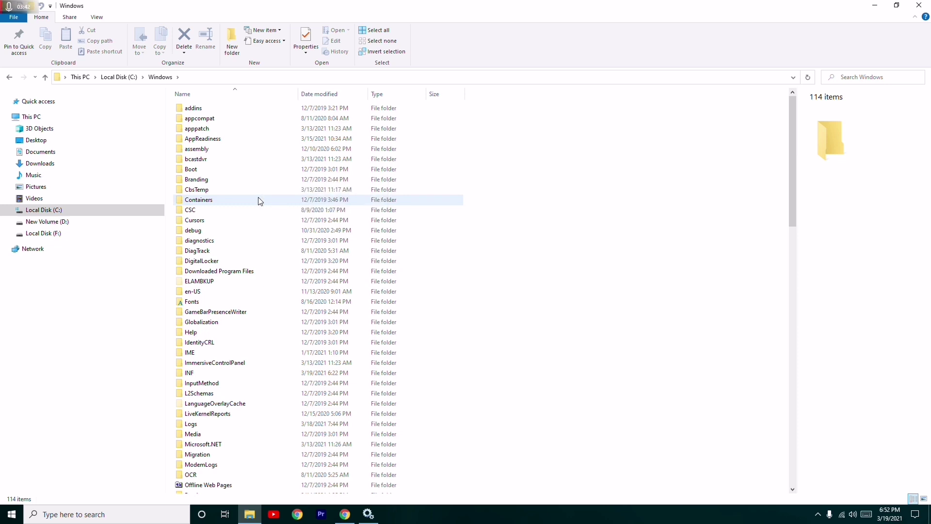
{"action": "scroll", "coordinate": [259, 200], "scroll_direction": "down", "scroll_amount": 10}
{"action": "scroll", "coordinate": [259, 201], "scroll_direction": "down", "scroll_amount": 4}
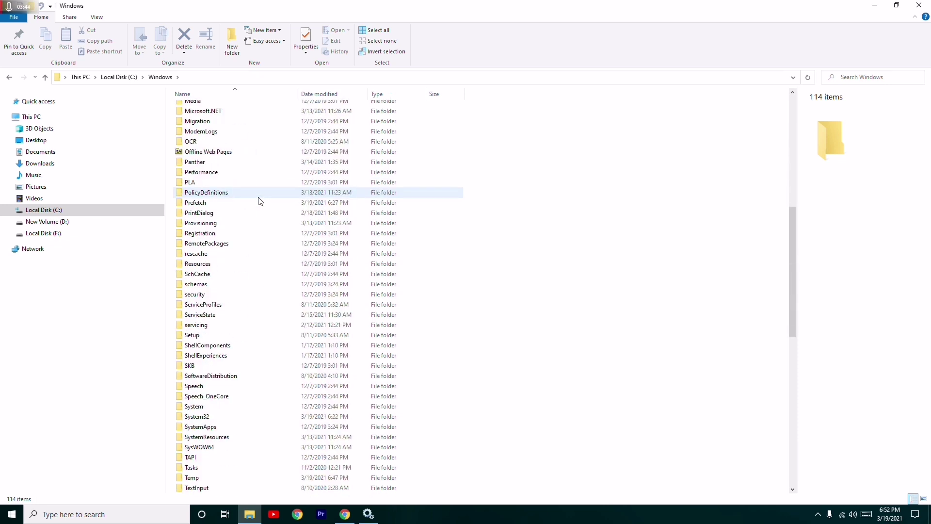
{"action": "double_click", "coordinate": [213, 325]}
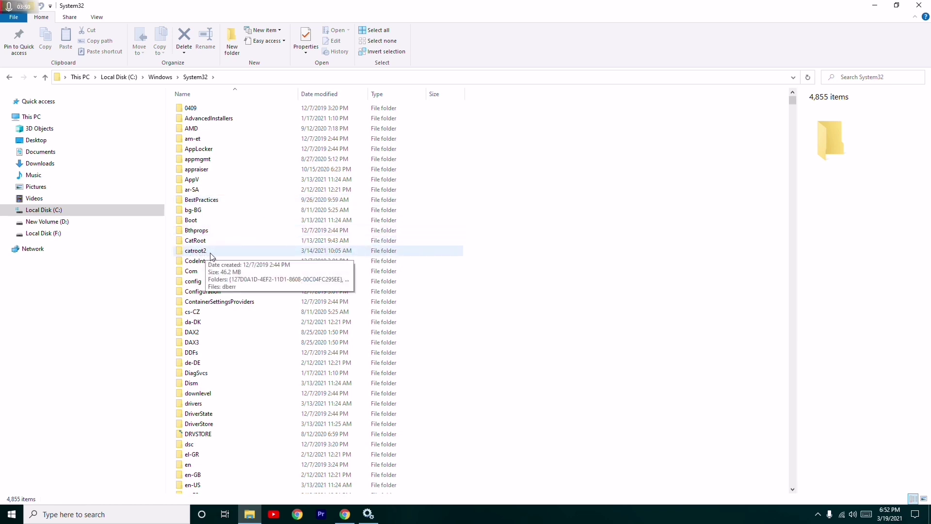
Bring up the catroot2 folder's context menu, dismiss it, and close the System32 window
{"action": "right_click", "coordinate": [213, 256]}
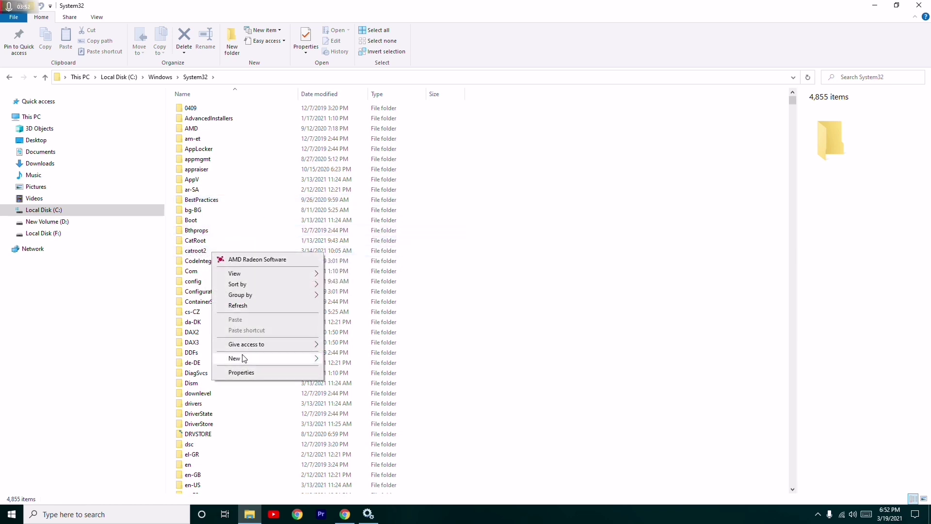
{"action": "left_click", "coordinate": [212, 252]}
{"action": "right_click", "coordinate": [210, 252]}
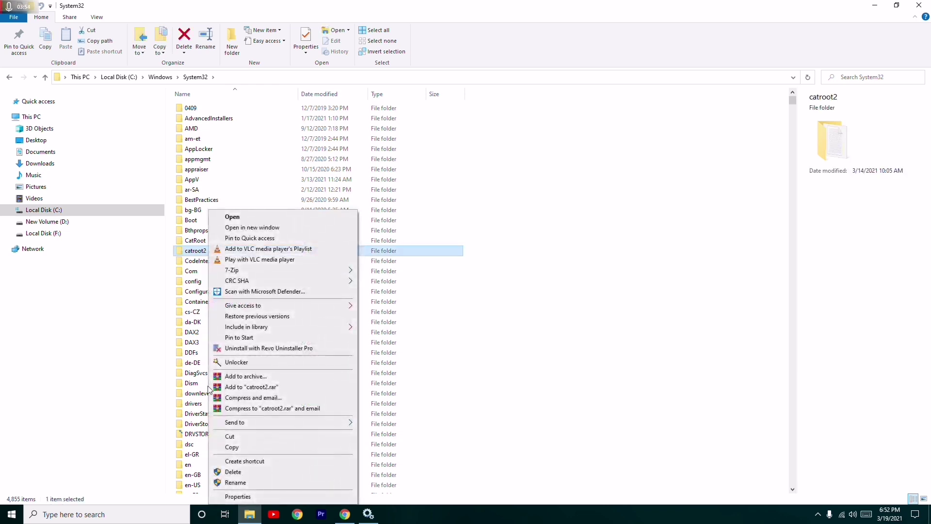
{"action": "left_click", "coordinate": [529, 367]}
{"action": "left_click", "coordinate": [13, 515]}
{"action": "left_click", "coordinate": [13, 515]}
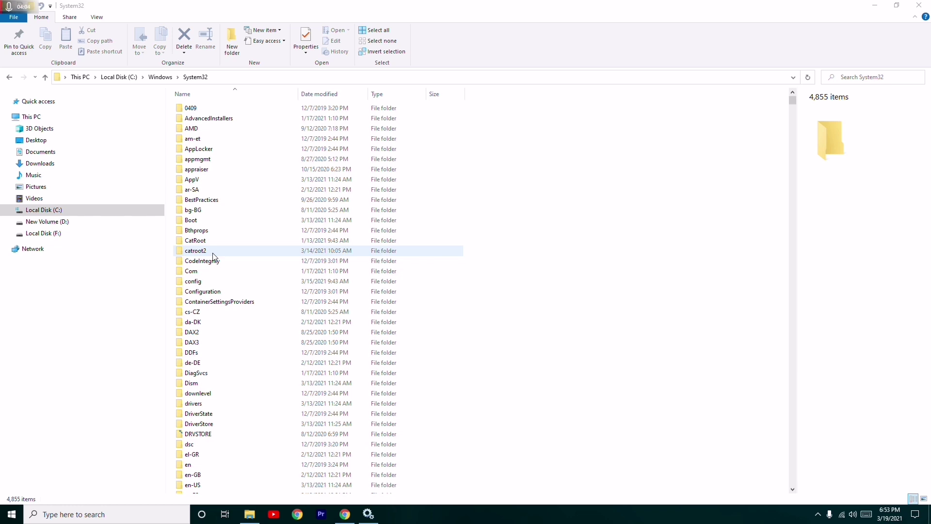
{"action": "left_click", "coordinate": [920, 5]}
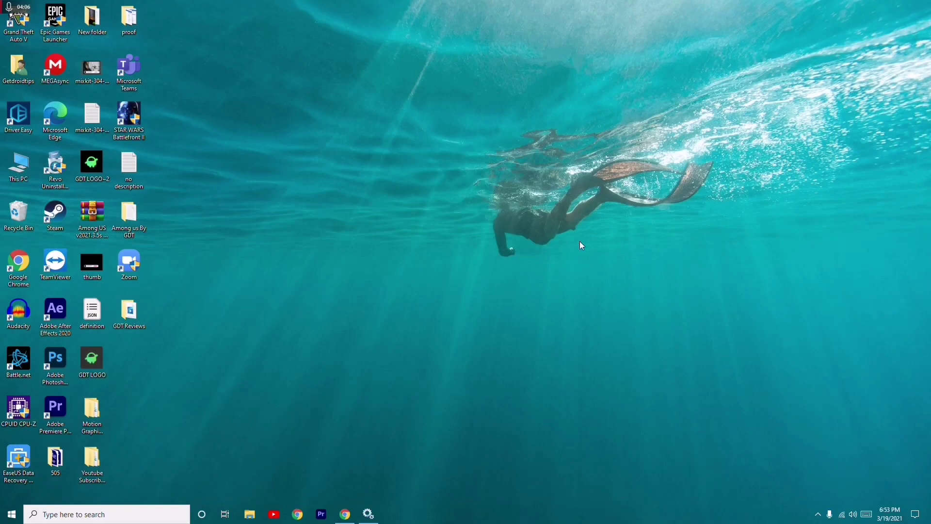
Restore Services, set Cryptographic Services startup to Automatic, apply, and close its properties
{"action": "left_click", "coordinate": [369, 514]}
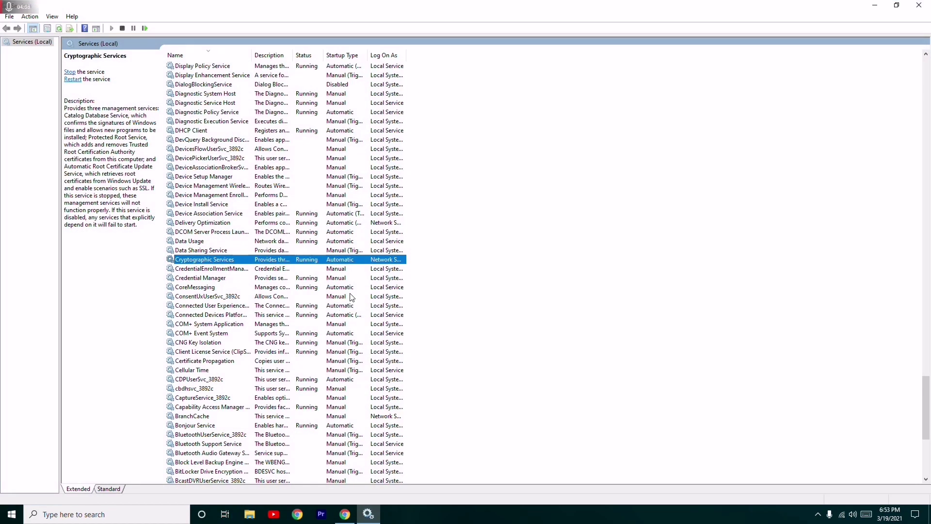
{"action": "double_click", "coordinate": [225, 262]}
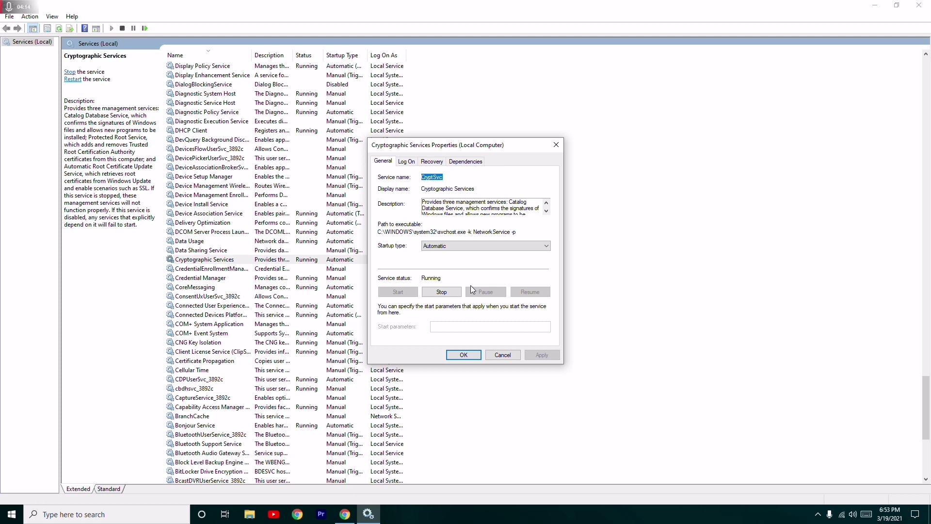
{"action": "left_click", "coordinate": [448, 248]}
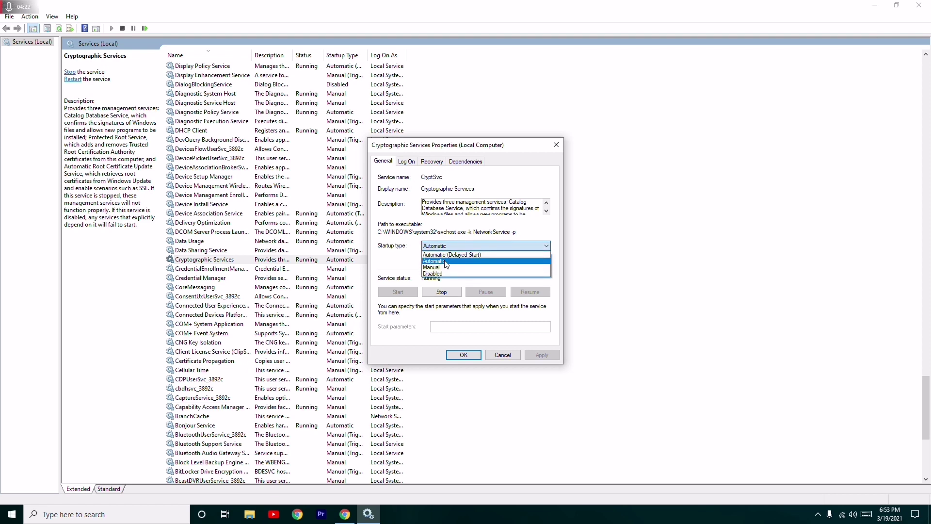
{"action": "left_click", "coordinate": [446, 262]}
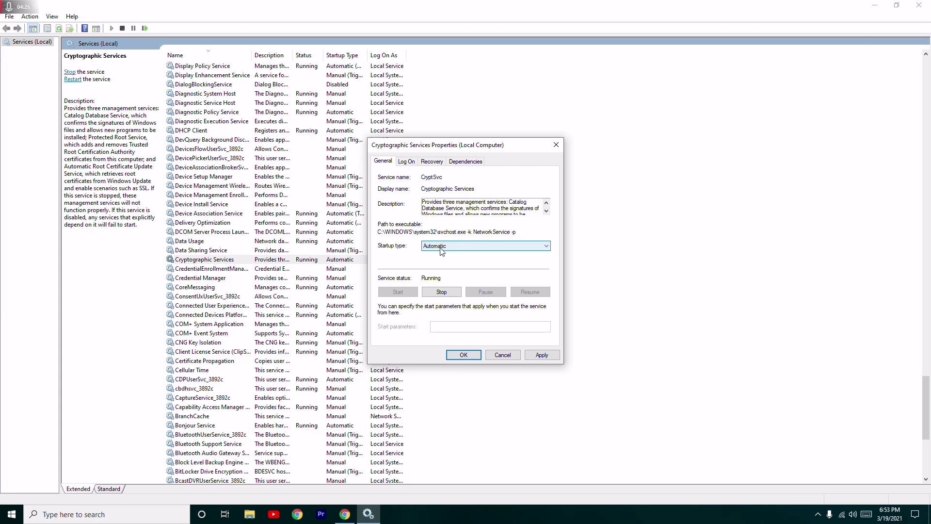
{"action": "left_click", "coordinate": [536, 360]}
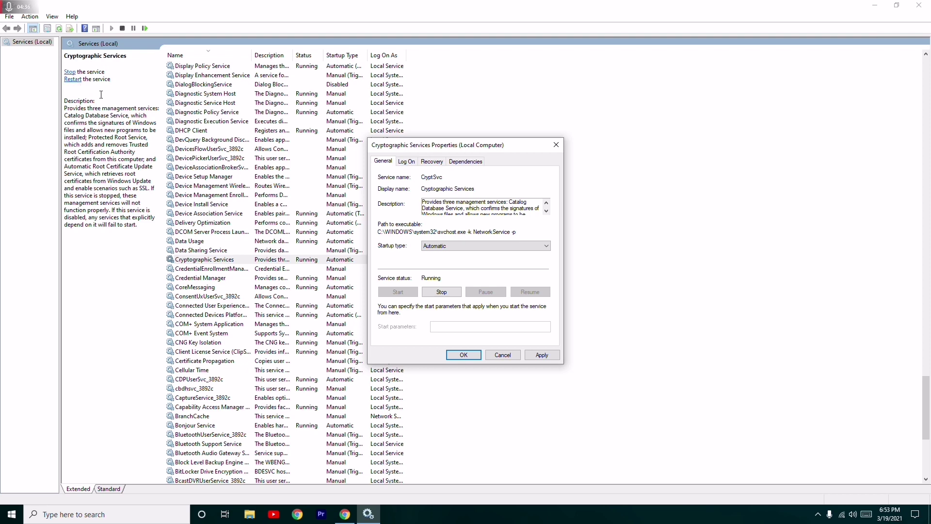
{"action": "left_click", "coordinate": [556, 146]}
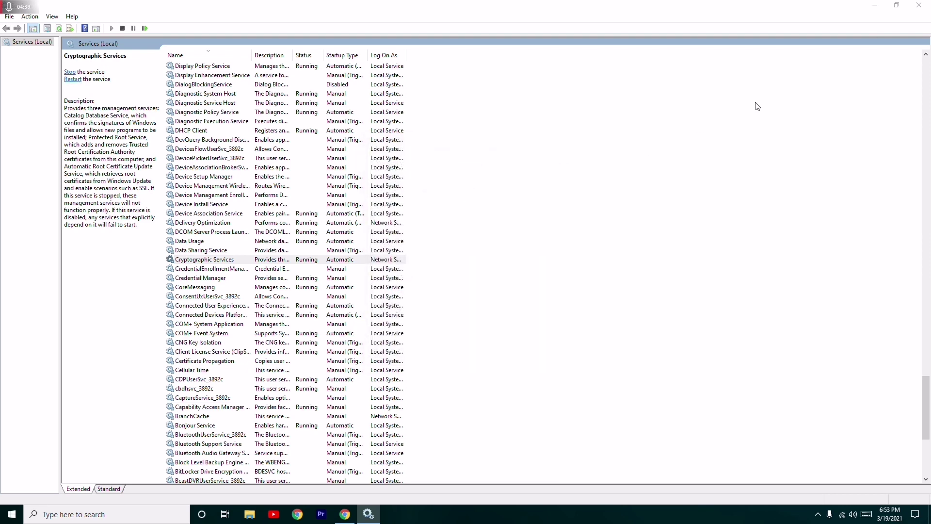
Close Services, refresh the desktop, and restore Chrome with the KB3138612 catalog results
{"action": "left_click", "coordinate": [923, 5]}
{"action": "right_click", "coordinate": [288, 171]}
{"action": "left_click", "coordinate": [310, 217]}
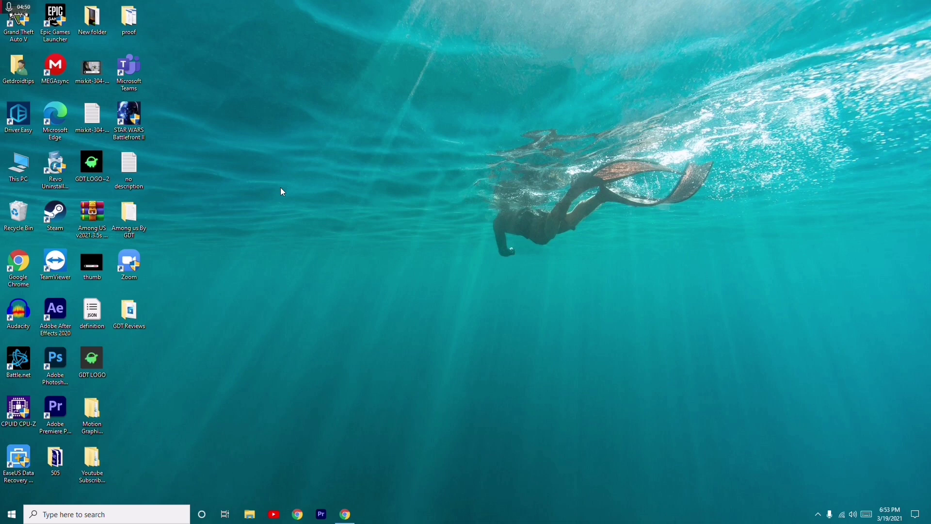
{"action": "left_click", "coordinate": [354, 517]}
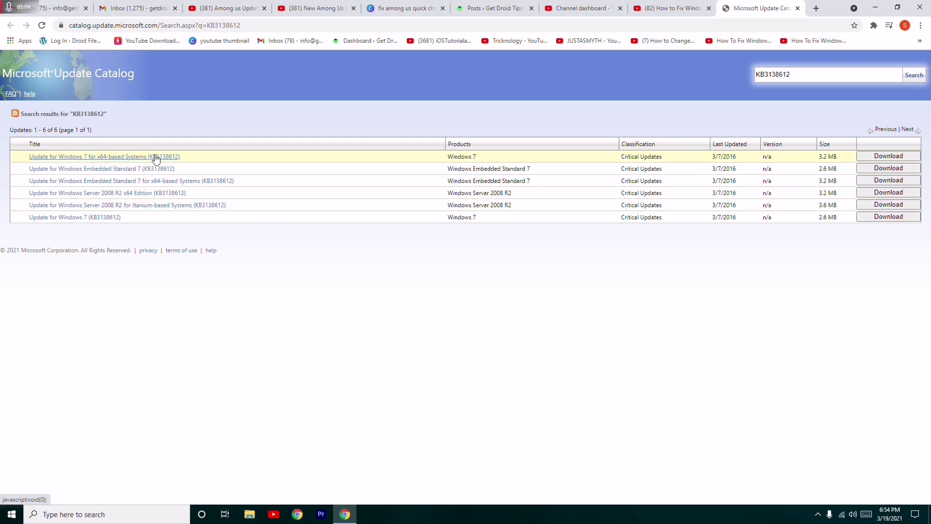
Inspect the Package Details of the Windows 7 x64 KB3138612 update in a maximized popup, then close it
{"action": "left_click", "coordinate": [111, 157]}
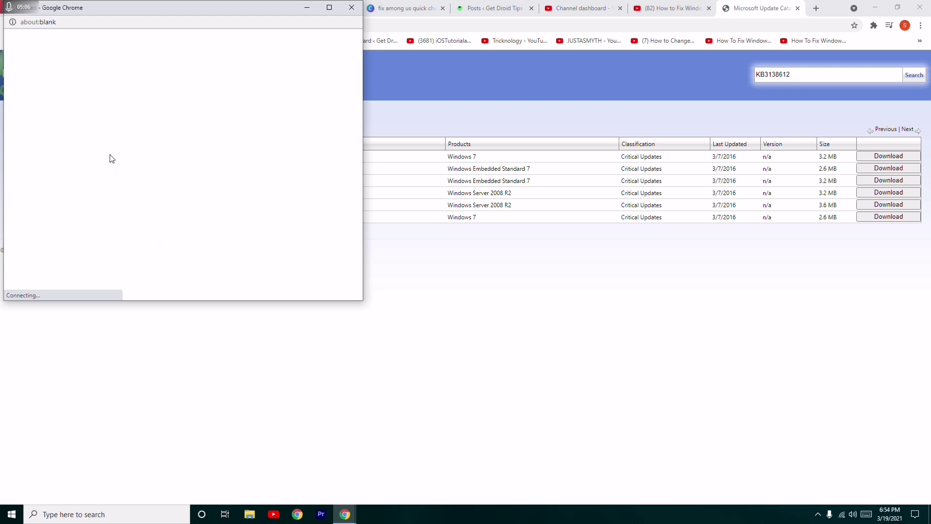
{"action": "left_click", "coordinate": [329, 7]}
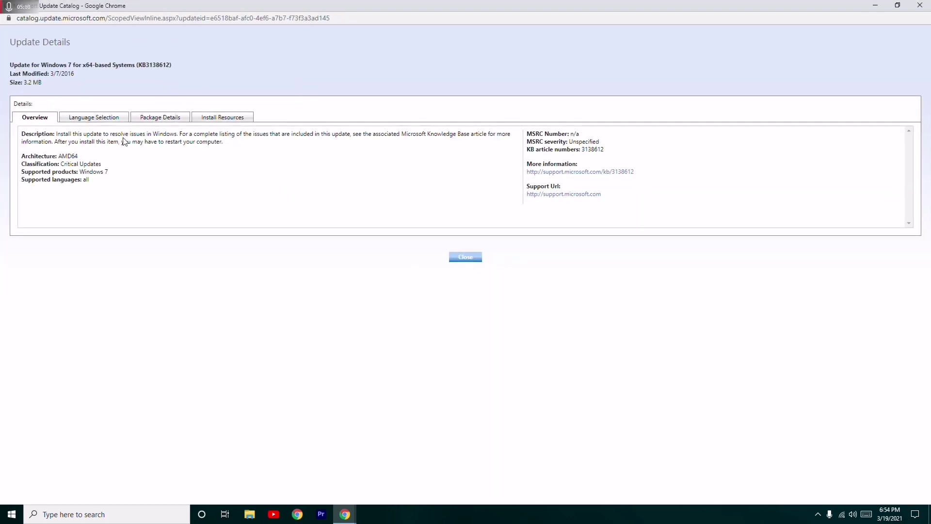
{"action": "left_click", "coordinate": [168, 118]}
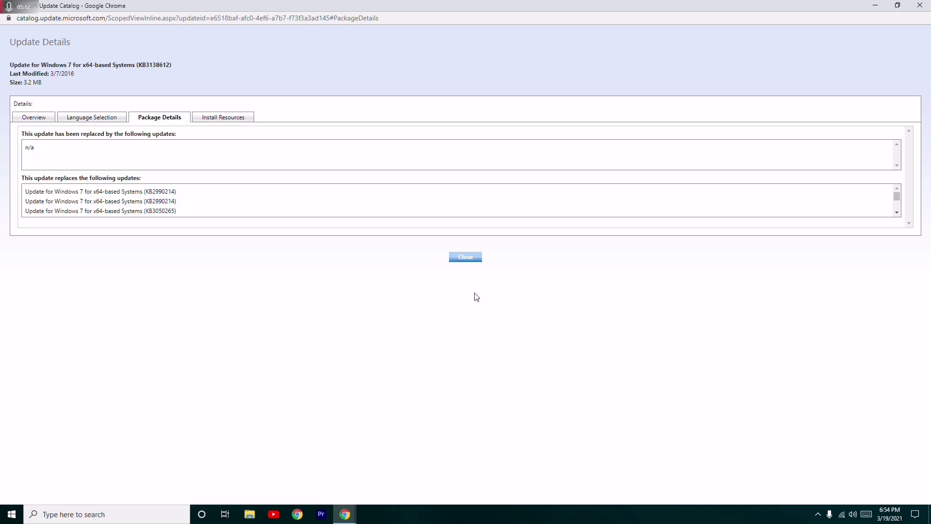
{"action": "left_click", "coordinate": [922, 7]}
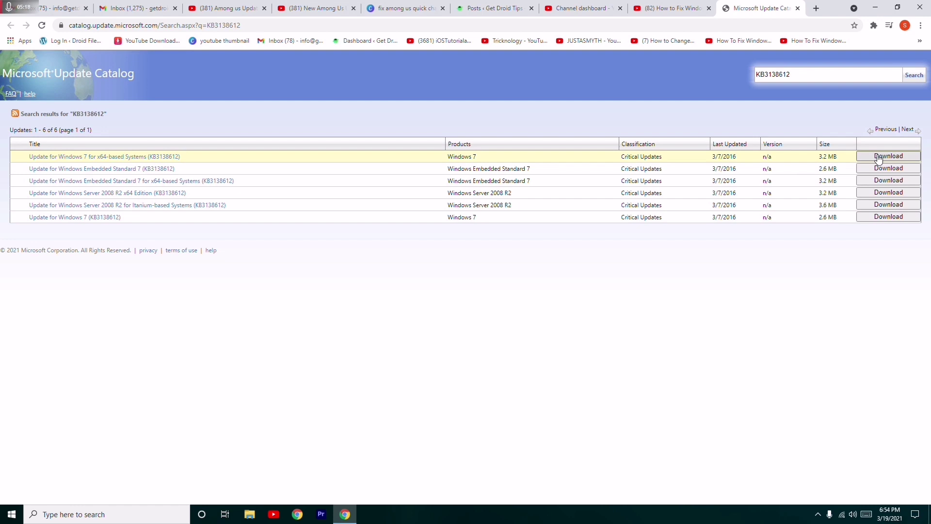
Minimize Chrome and refresh the desktop
{"action": "left_click", "coordinate": [876, 7]}
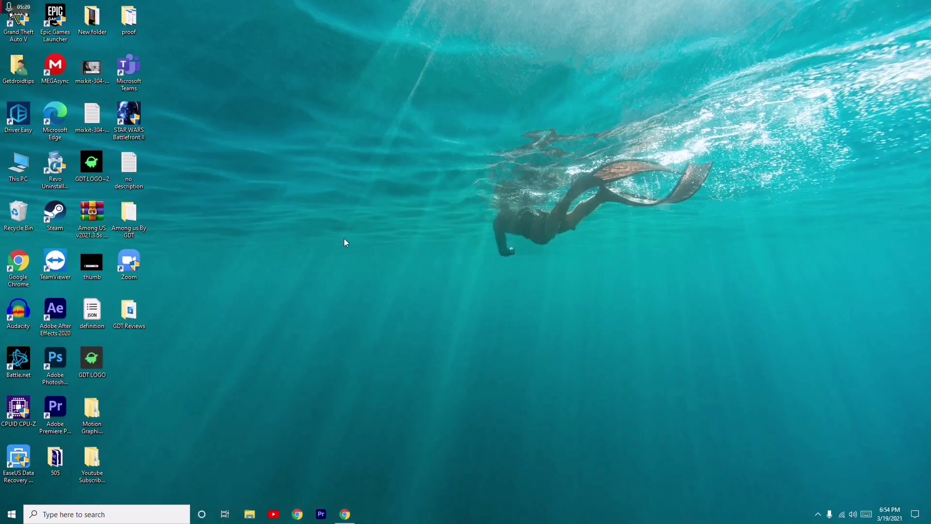
{"action": "right_click", "coordinate": [262, 193]}
{"action": "left_click", "coordinate": [287, 234]}
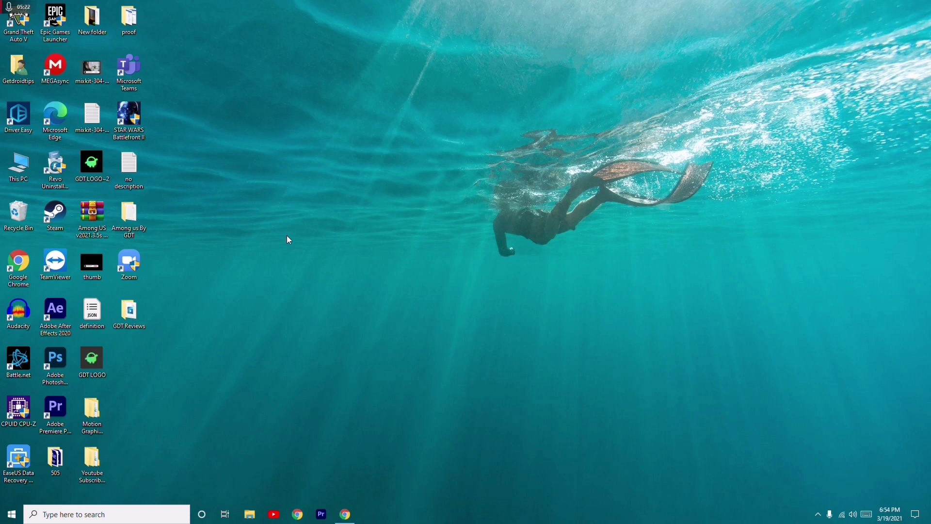